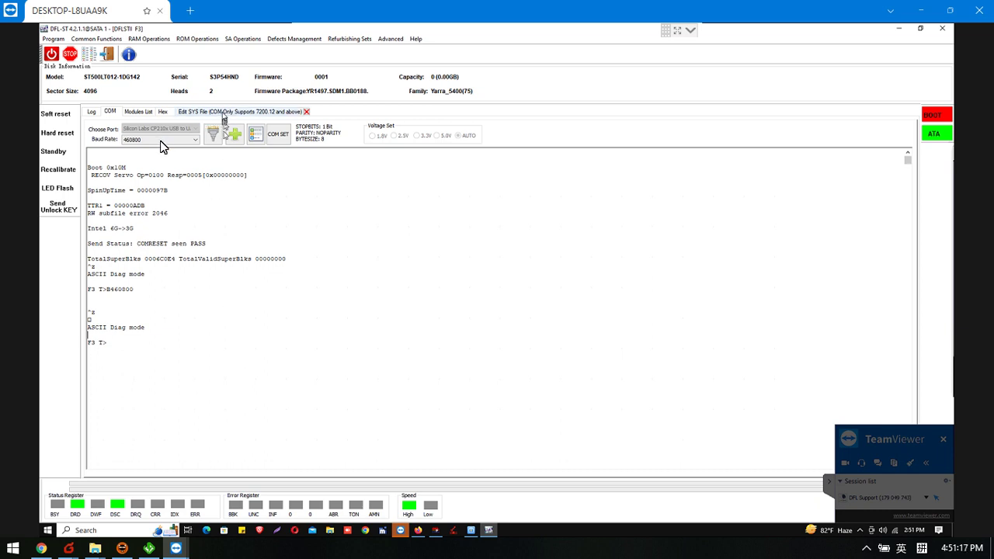
Show the operation log and highlight SYS file IDs FD33E01B and FD360093 on the read lines
click(162, 112)
click(91, 111)
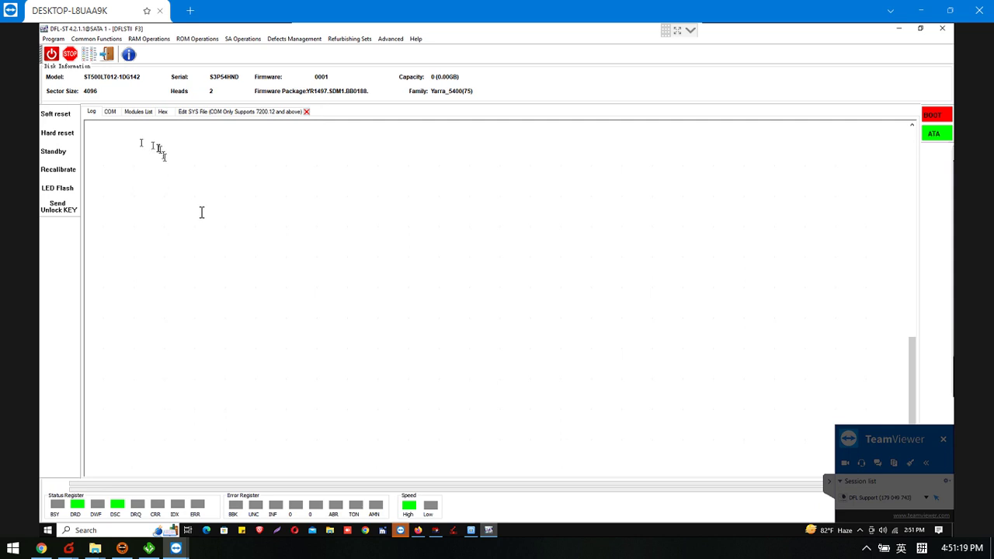
scroll(237, 247, up, 5)
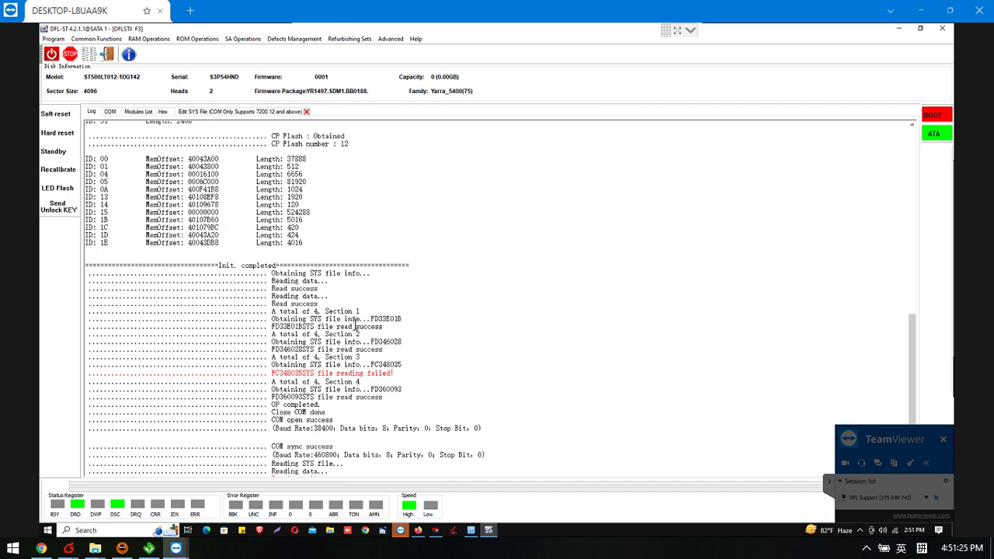
double_click(394, 319)
drag(398, 392, 408, 389)
In the Edit SYS File tab, go over file ID 35, volume 3 and the backup copy number
click(220, 113)
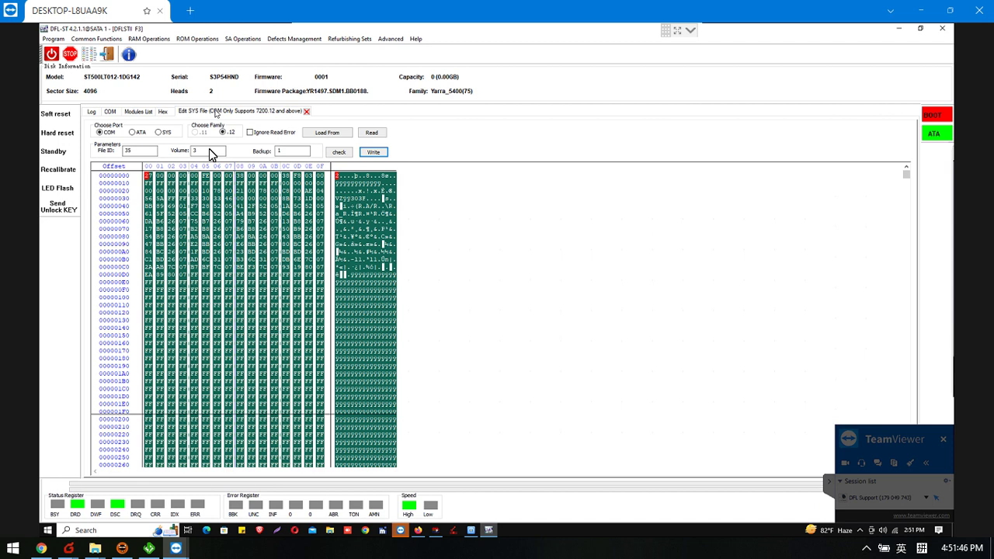
click(140, 152)
click(210, 151)
click(150, 153)
click(206, 156)
click(209, 152)
click(293, 152)
double_click(293, 152)
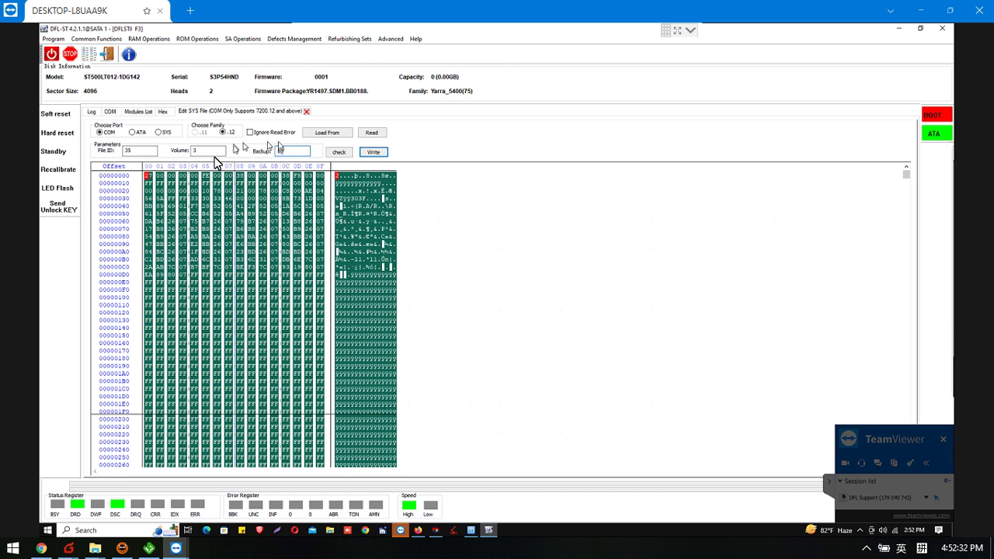
Open the drive's work folder via Program > Open Work Dir. and browse into SYSFile\Copy0
click(54, 40)
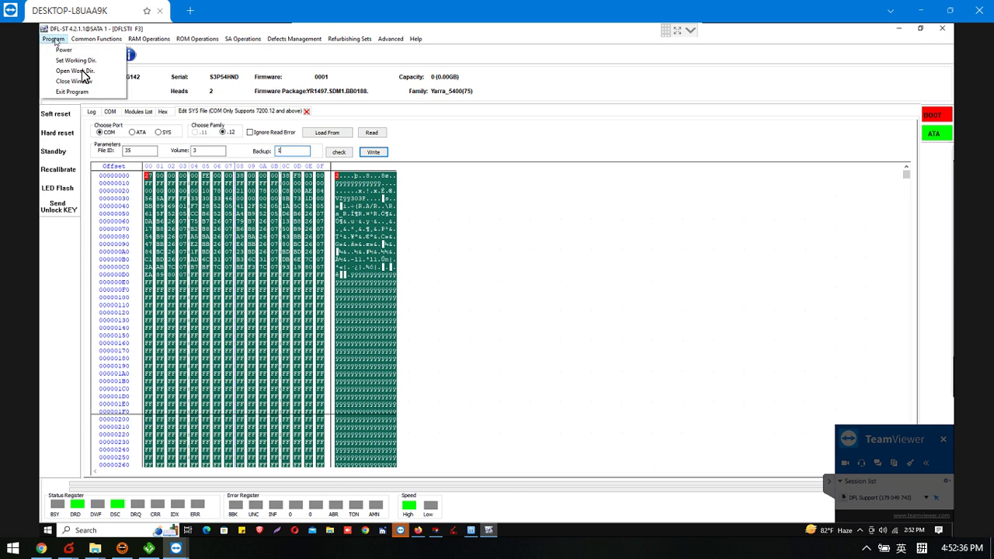
click(81, 71)
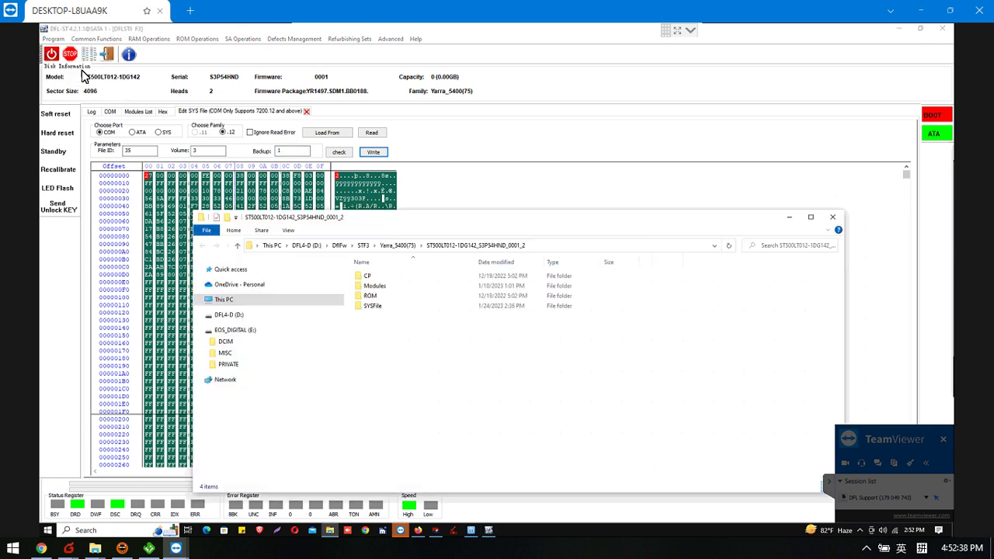
double_click(380, 306)
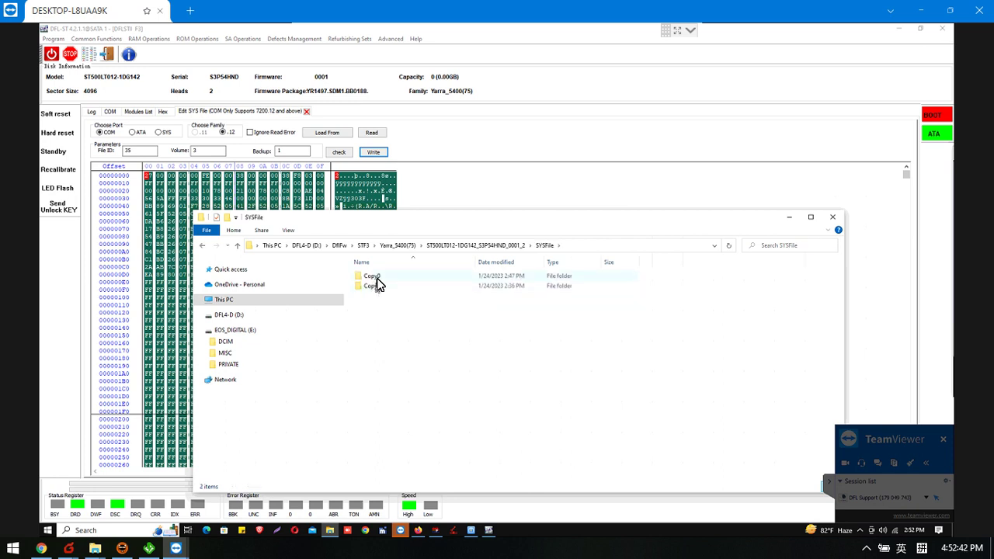
double_click(377, 278)
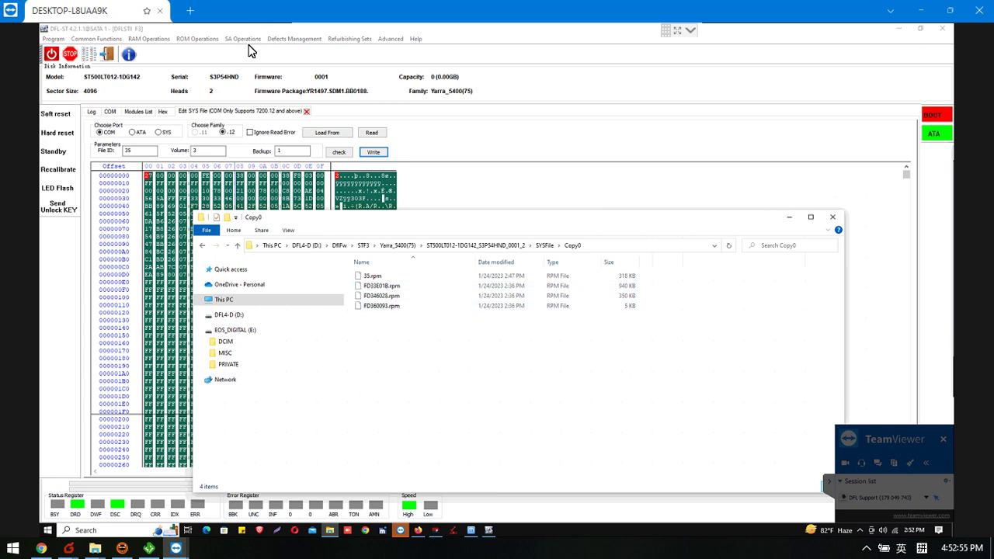
Close Explorer, run i4,1,22 in the COM terminal, and return to diagnostic mode with Ctrl+Z
click(833, 217)
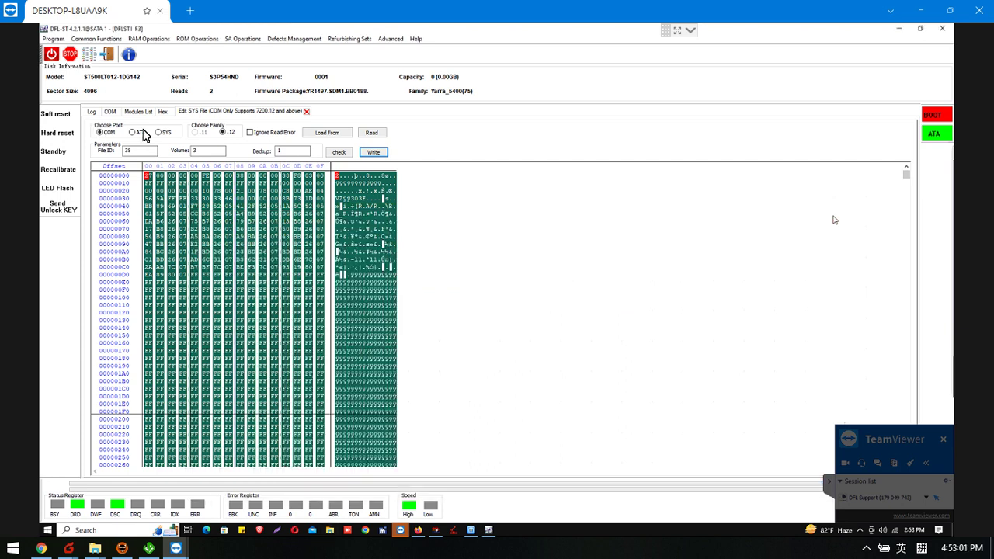
click(295, 152)
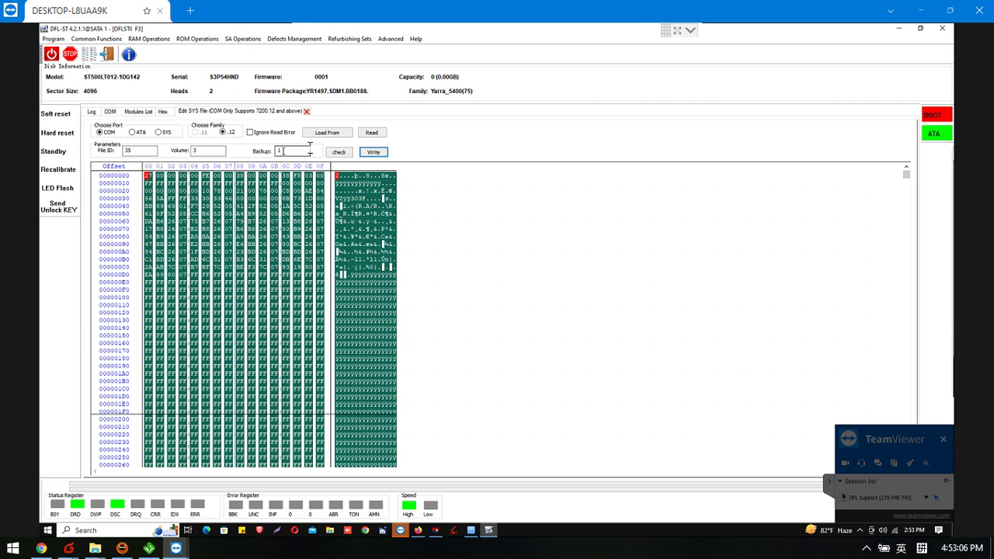
click(245, 334)
click(110, 113)
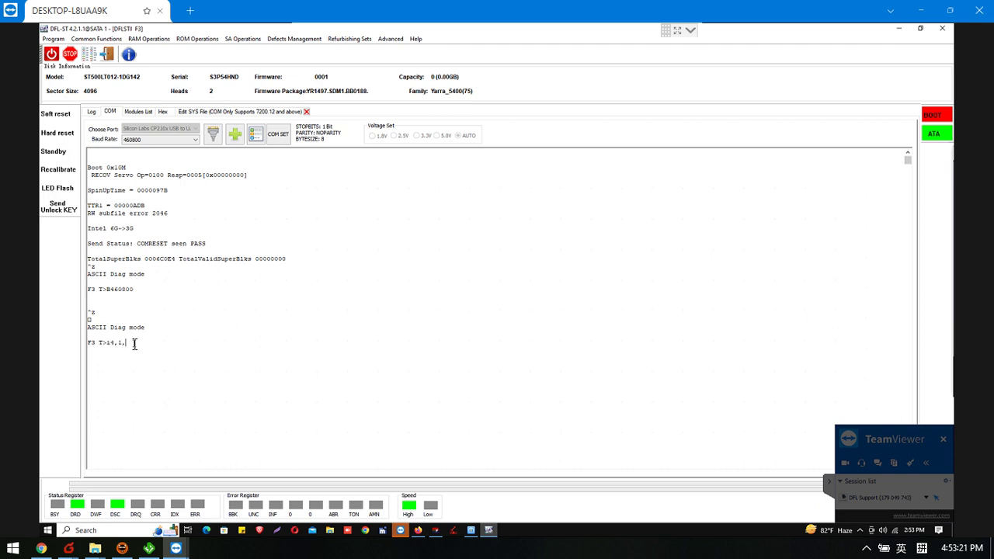
text(i4,1,22)
key(Return)
key(ctrl+z)
Run V4 and V40 to list the reassigned sectors and the defect lists
text(V4)
key(Return)
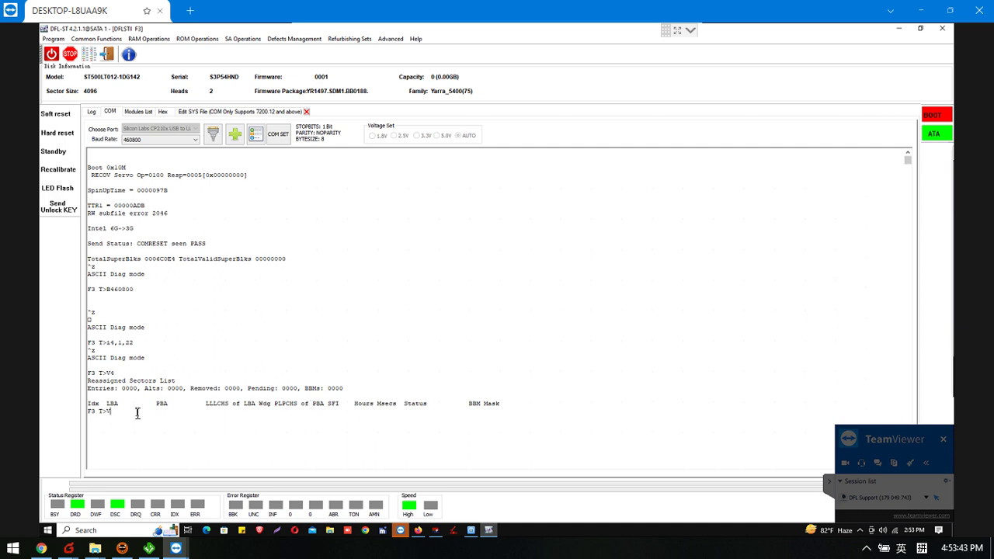
text(40)
key(Return)
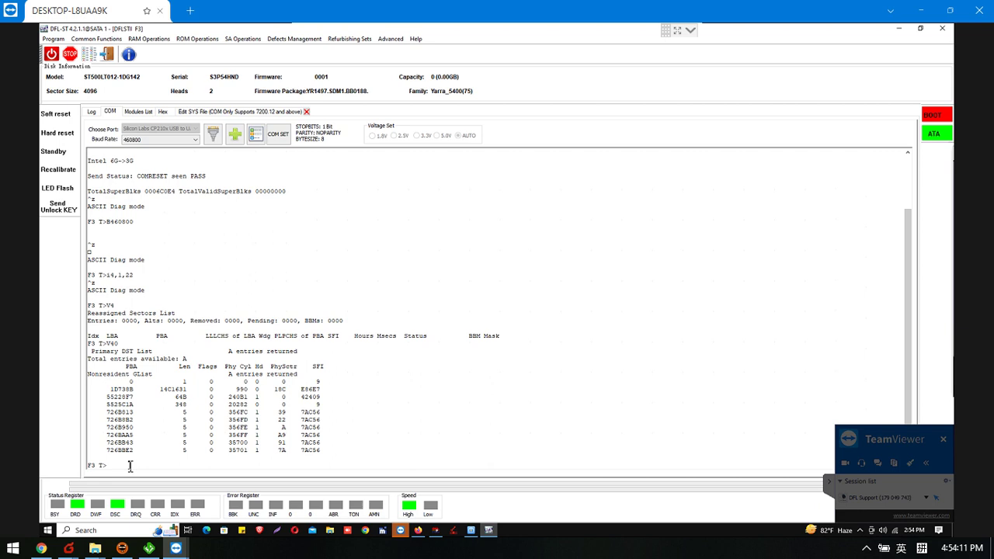
Run the m0,6,3,,,,,22 partition format and highlight its User Partition Format Failed result
text(m0,6,3,,,,,22)
key(Return)
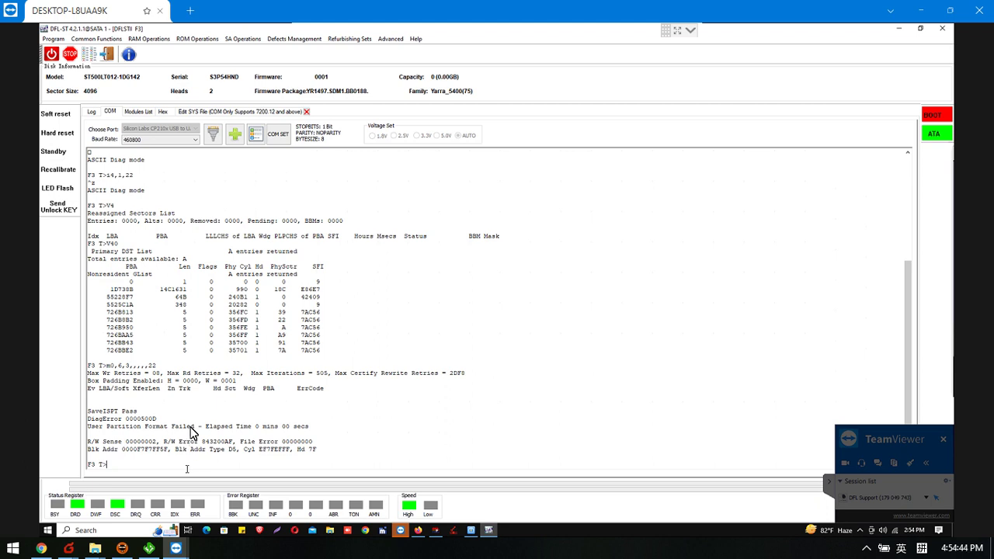
triple_click(82, 426)
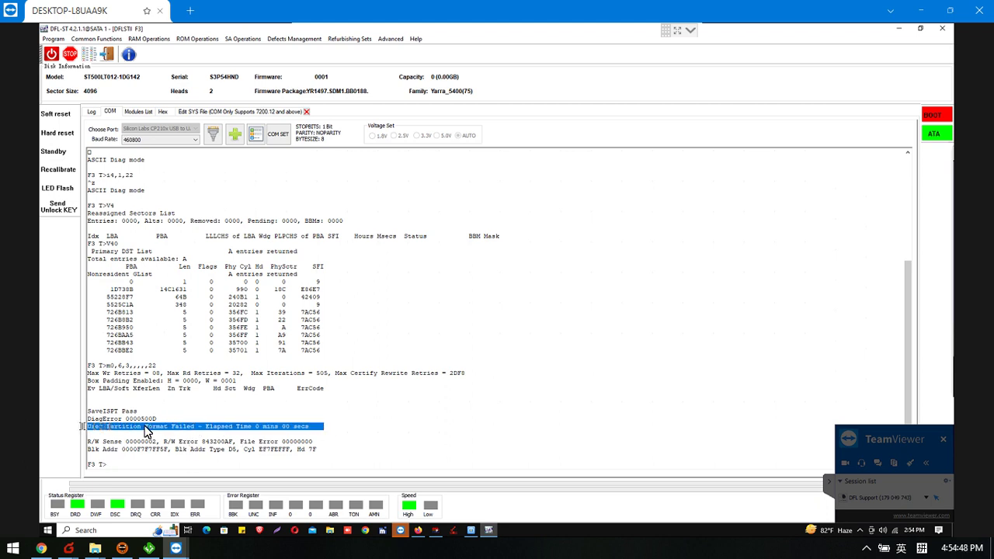
click(138, 432)
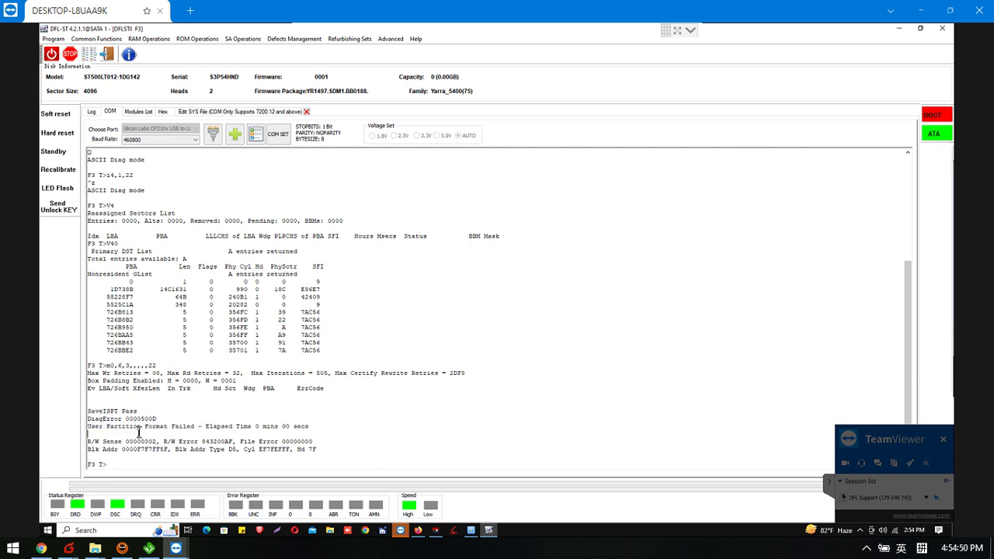
drag(186, 427, 194, 428)
click(194, 427)
Run the m0,6,2,,,,,22 format, then switch the drive into ESLIP mode with Ctrl+T
text(m0,6,2,,,,,22)
key(Return)
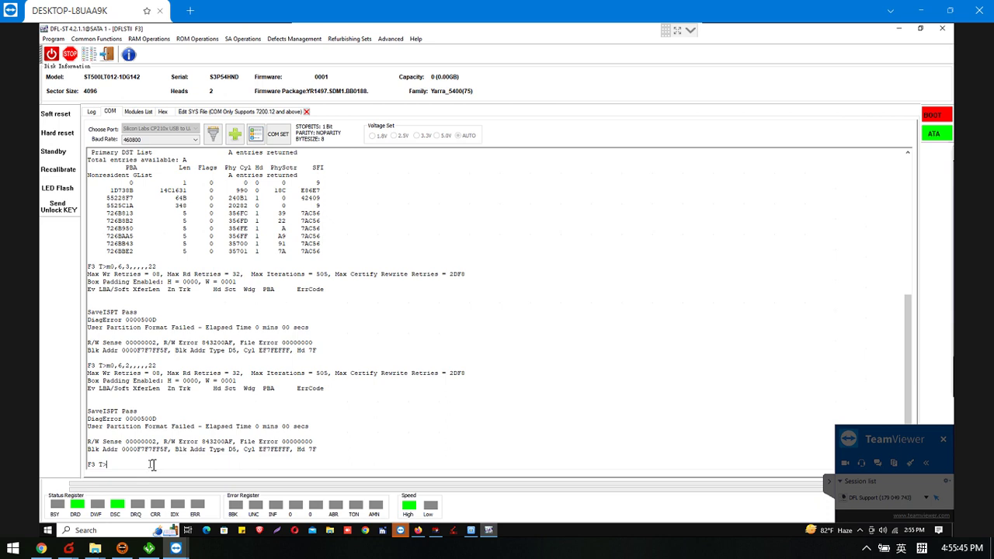
key(ctrl+t)
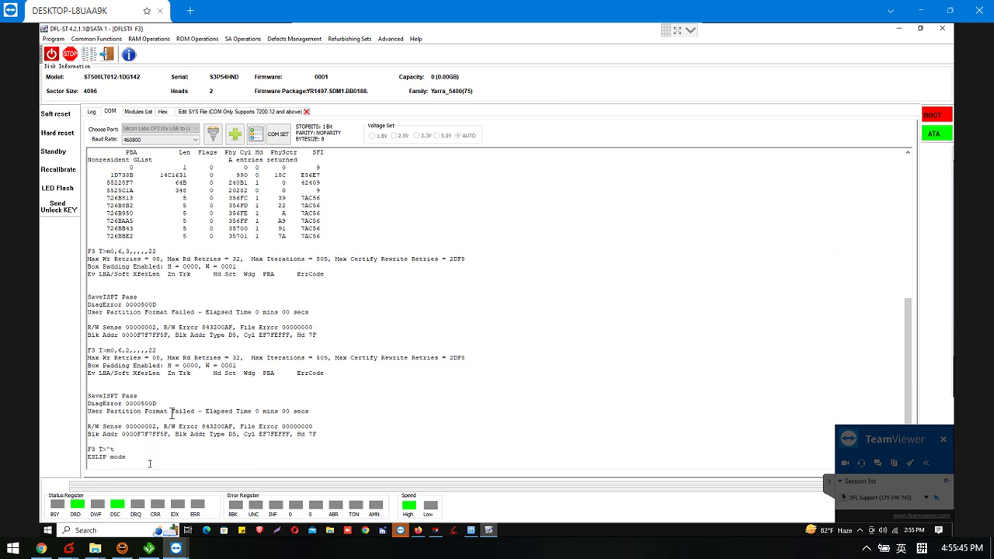
Run Regenerate Translator from Defects Management > Translator Operations
click(307, 41)
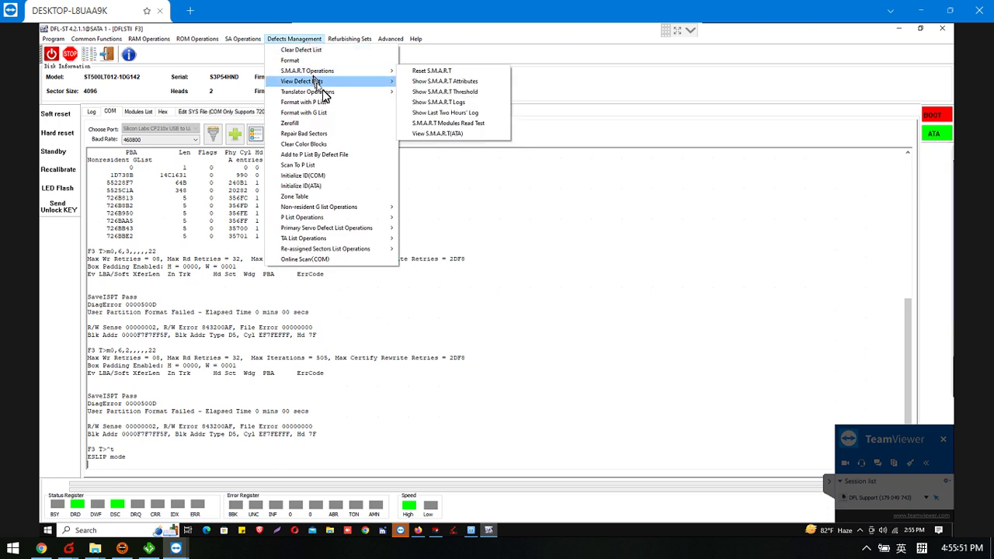
mouse_move(323, 93)
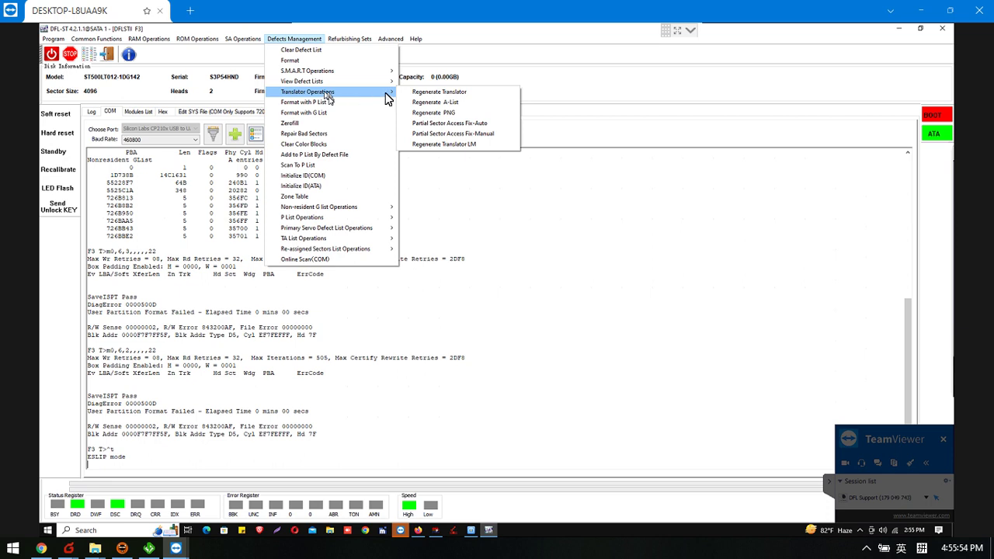
mouse_move(382, 93)
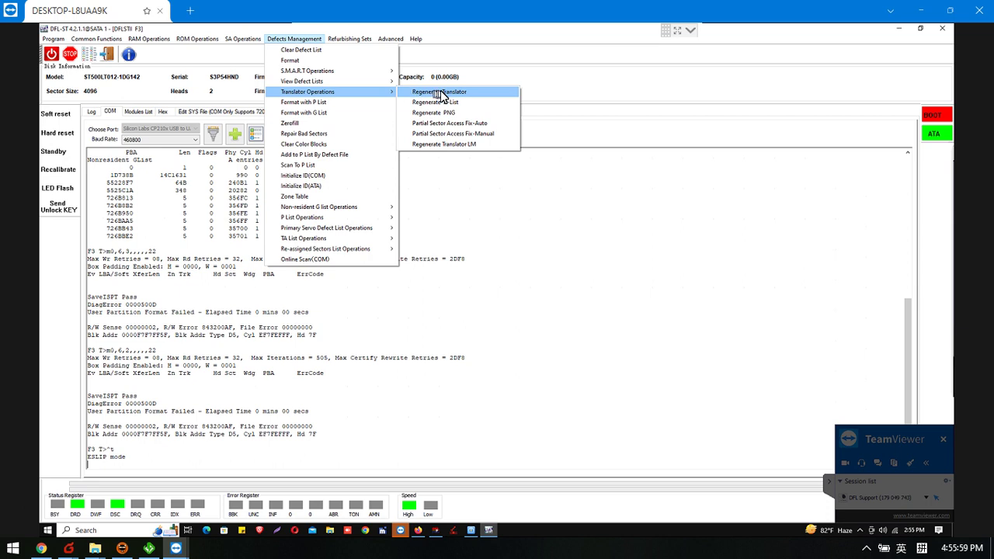
click(452, 93)
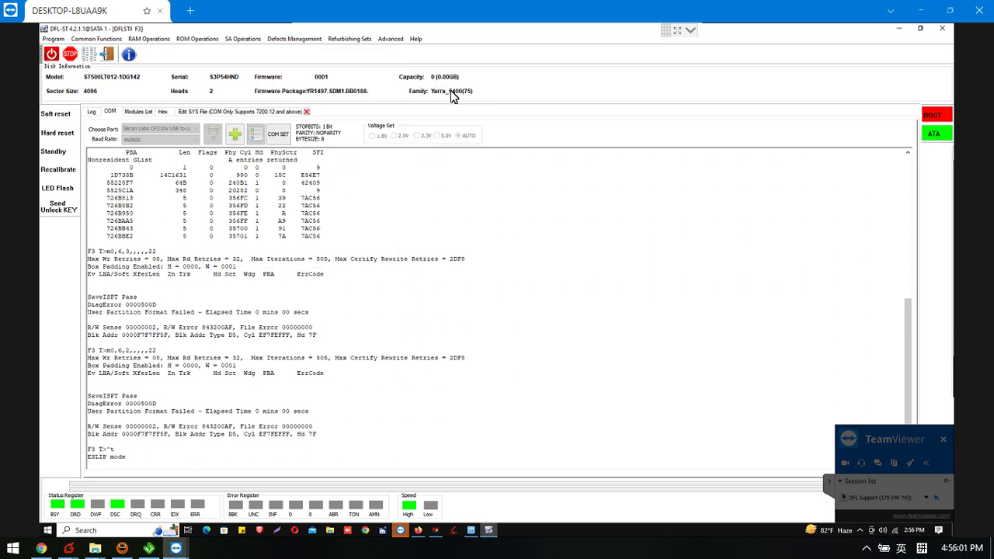
Show the log and highlight the final lines ending in Execution failed
click(91, 112)
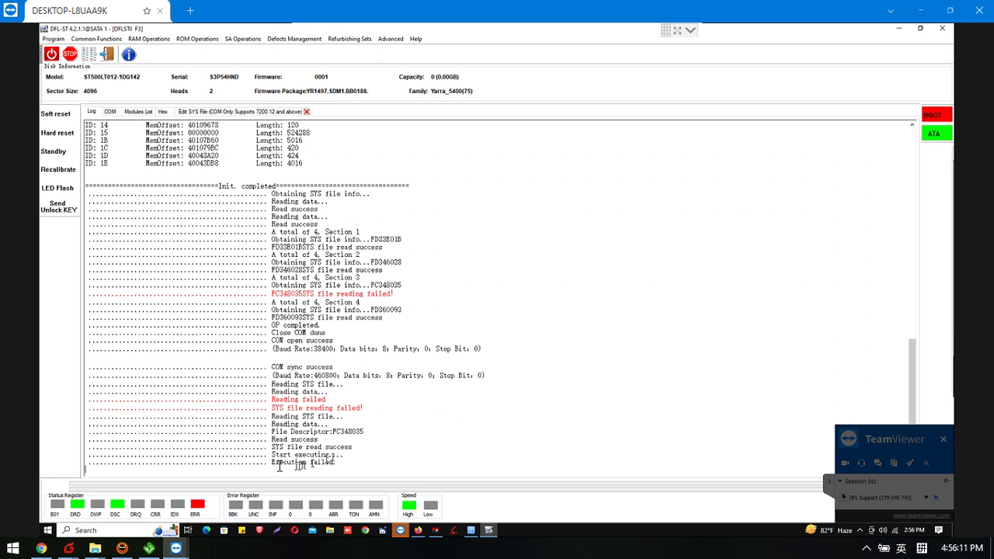
drag(339, 465, 259, 448)
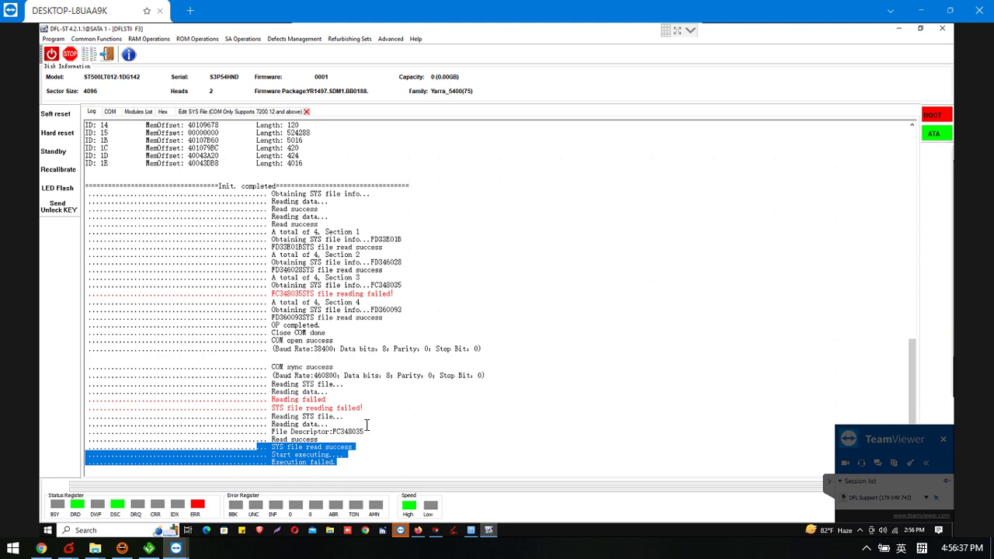
click(365, 453)
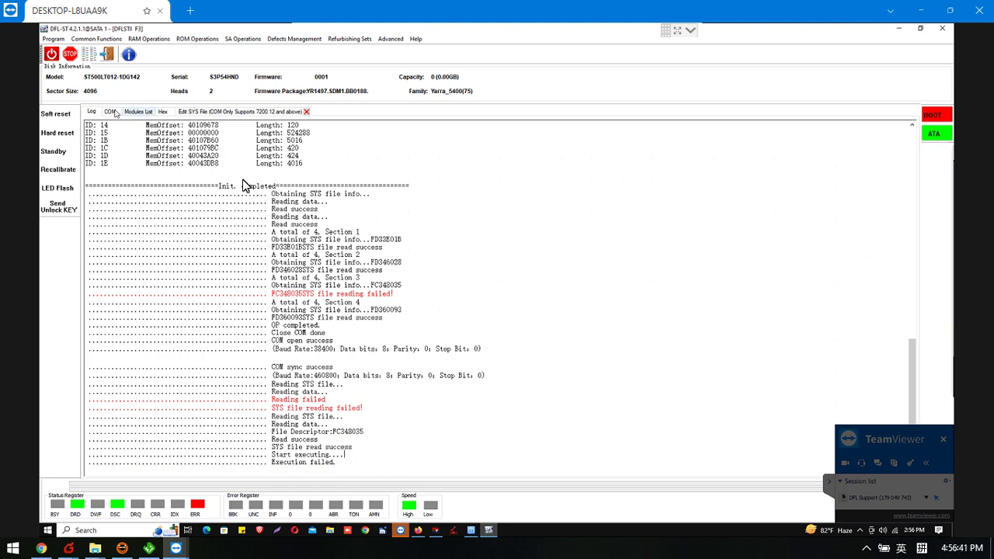
Point out the R/W Error 843200AF and format failure lines in the COM terminal, then return to the SYS editor
click(111, 112)
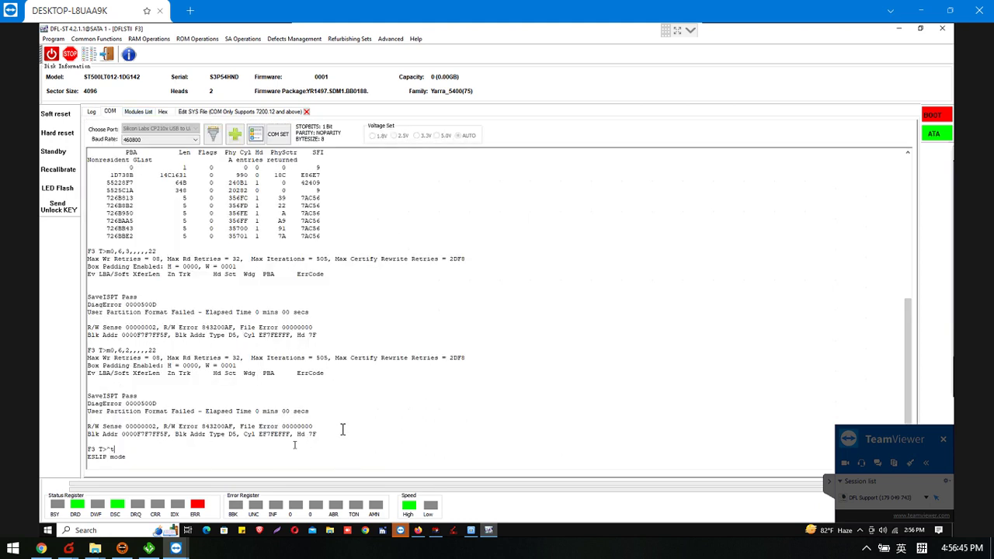
click(84, 424)
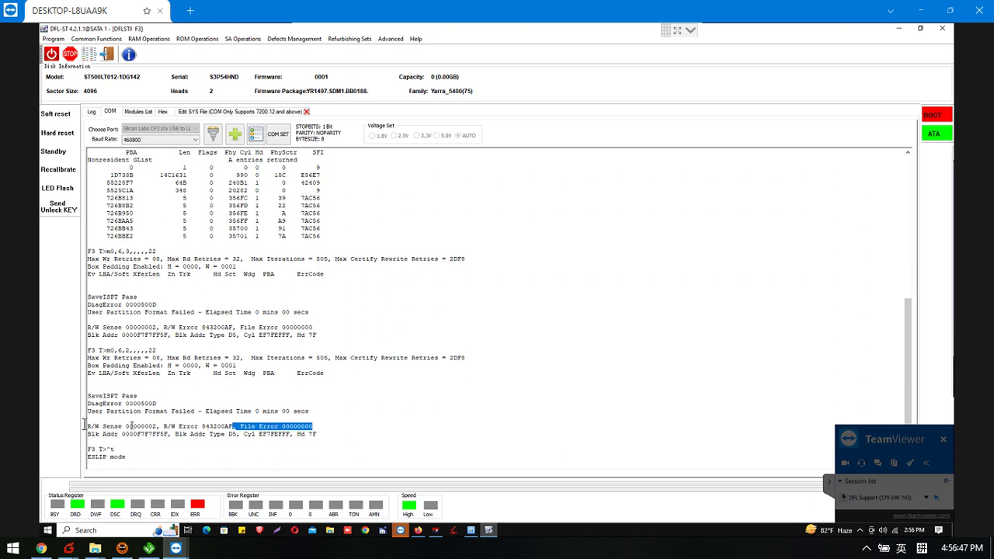
click(322, 429)
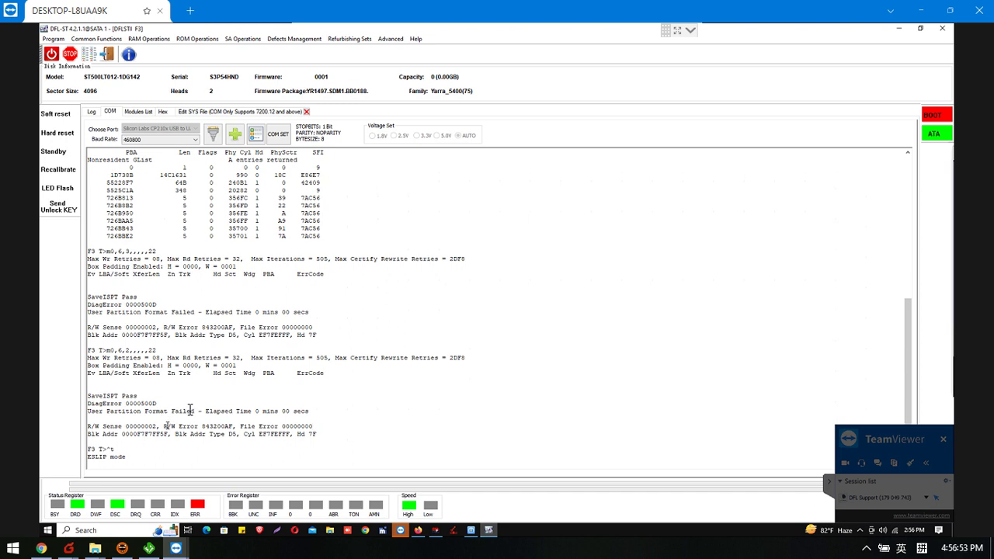
drag(191, 411, 89, 411)
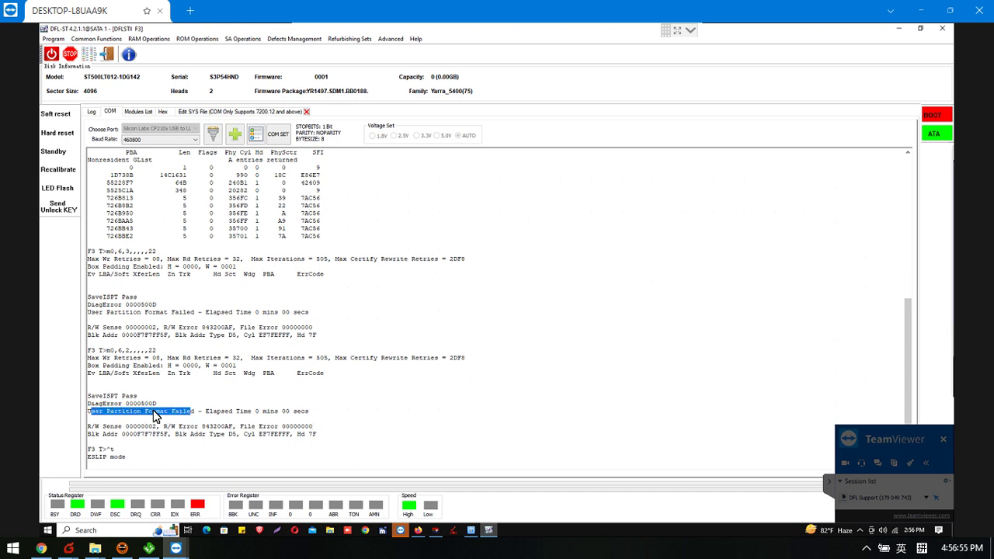
click(191, 412)
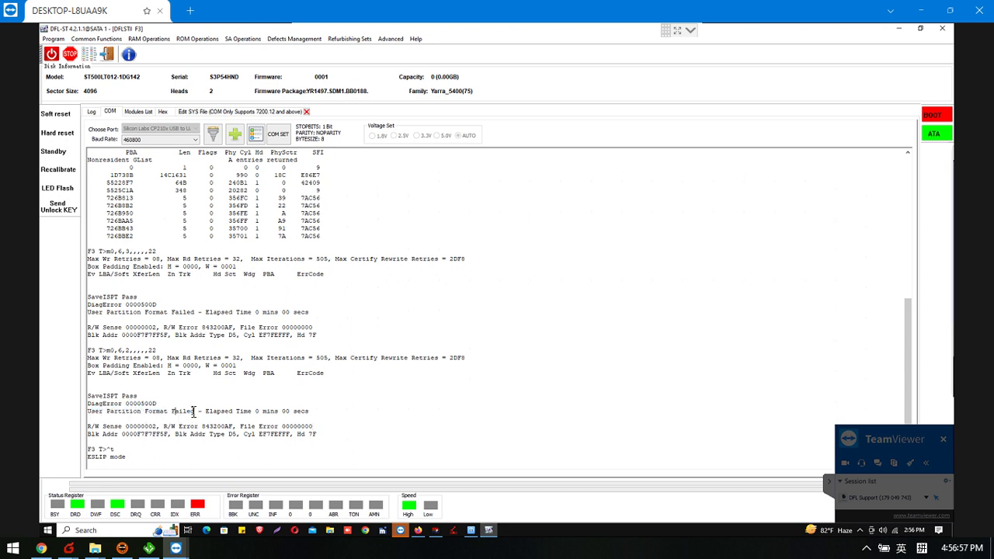
click(207, 113)
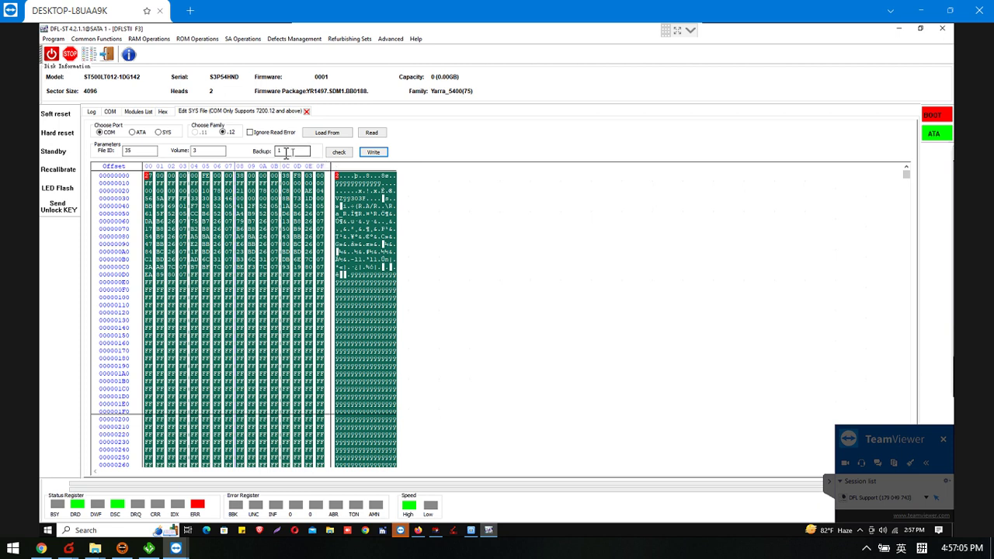
click(93, 113)
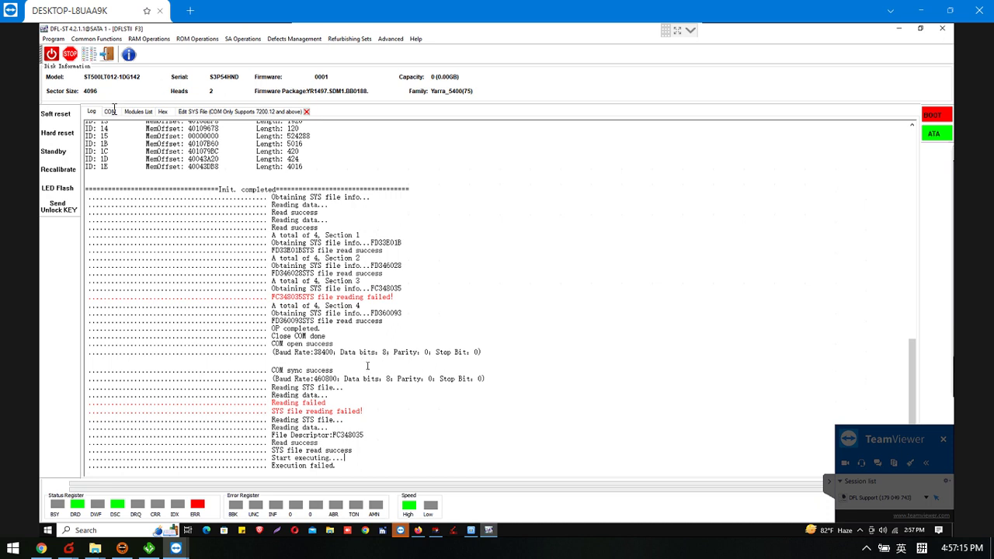
click(111, 113)
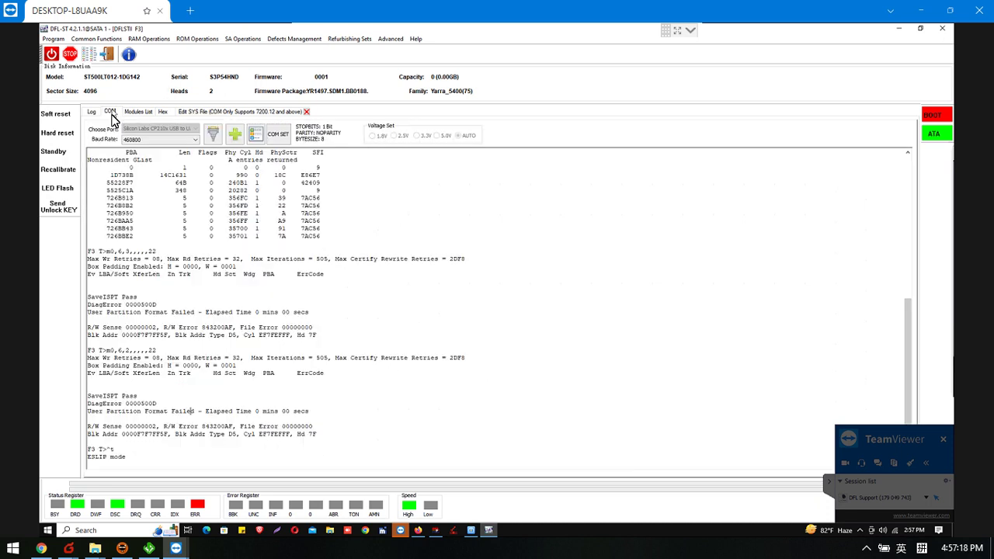
click(146, 456)
Open a TeamViewer chat with the remote partner and greet them with 'hello'
click(690, 30)
click(546, 37)
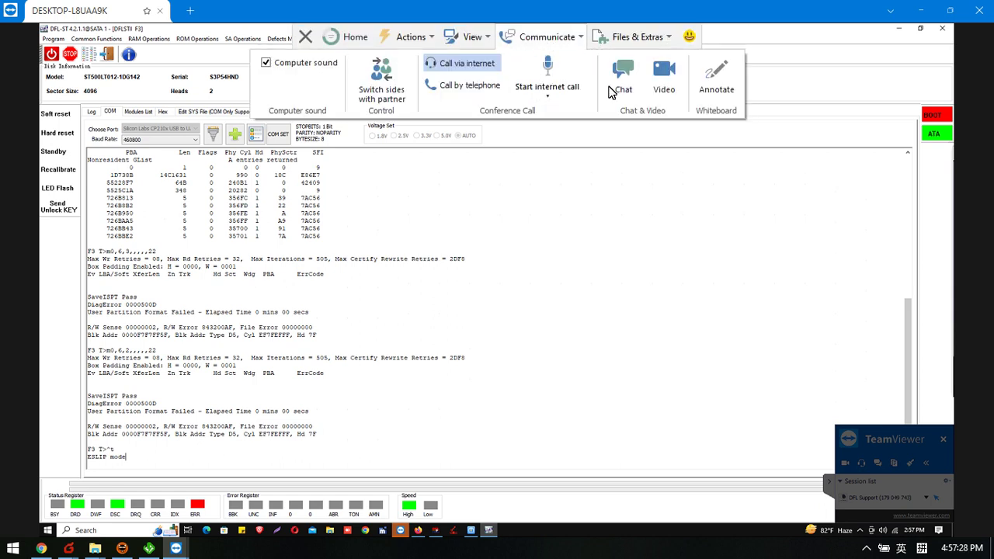
click(623, 81)
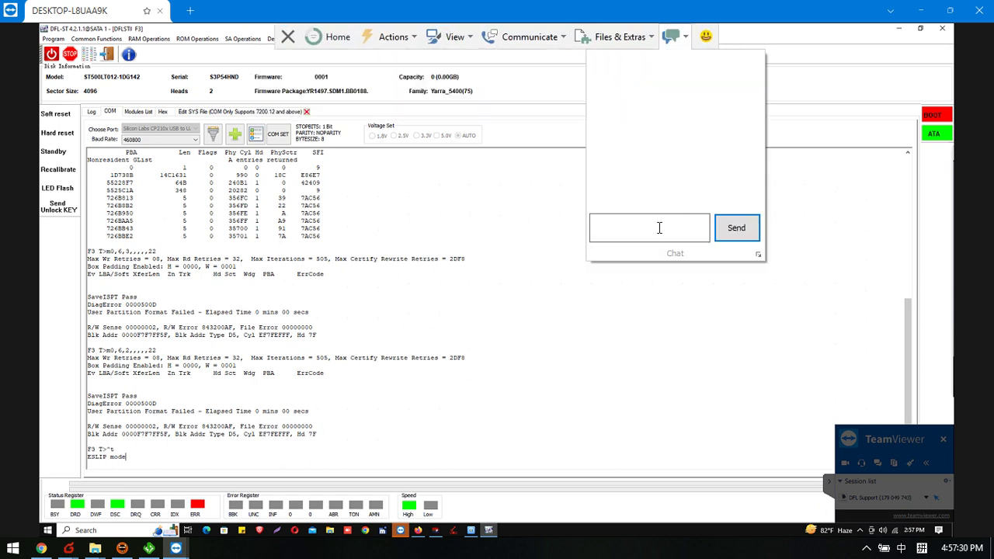
text(hello)
key(Return)
Send 'Pls swap heads to continue on this case' and 'the head 0 is damaged'
text(sir  Pls swap heads to continue on )
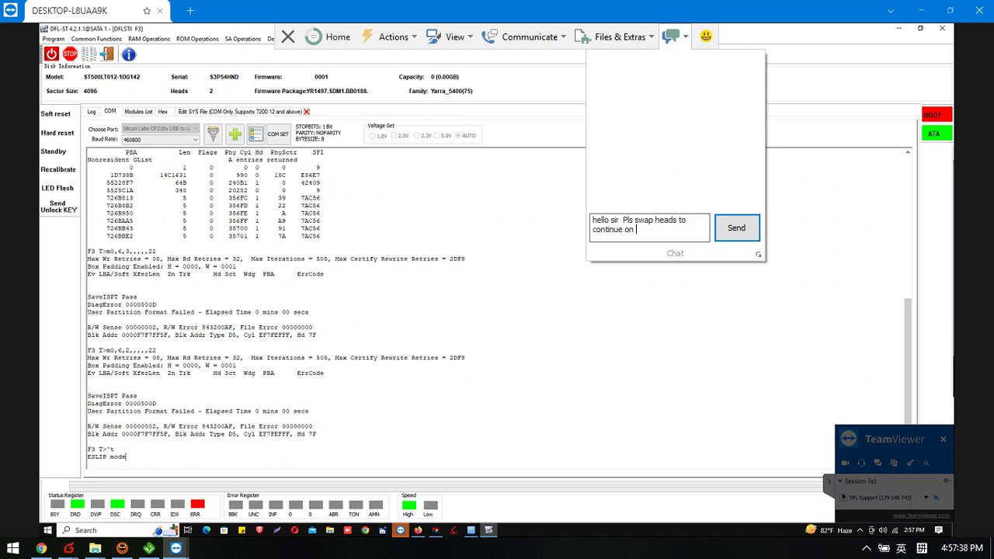
text(this case)
key(Return)
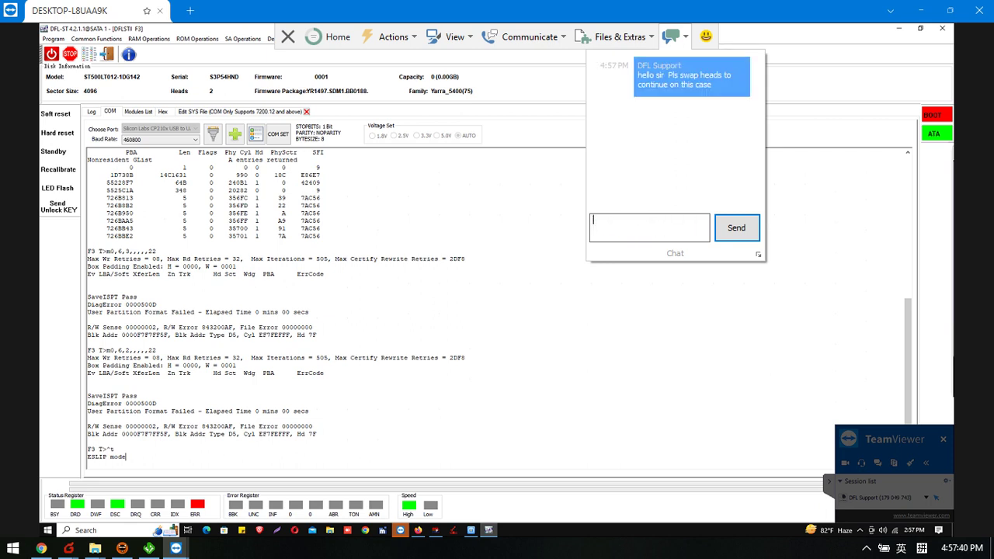
text(the head 0 )
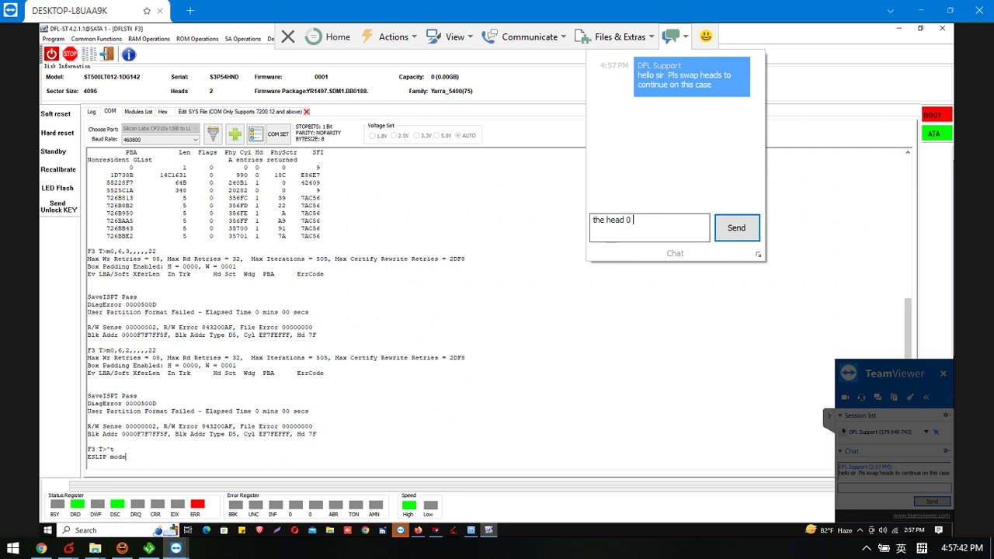
text(is damaged)
key(Return)
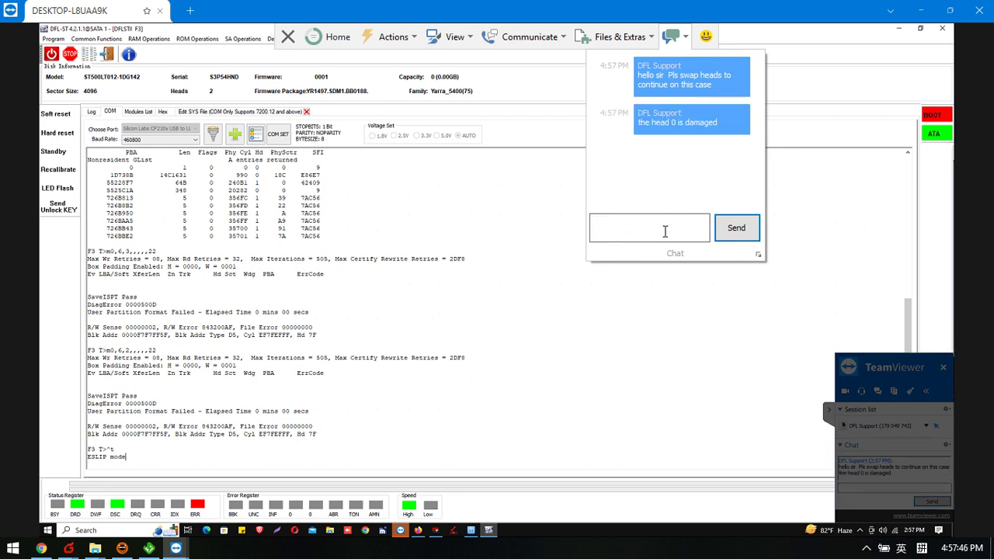